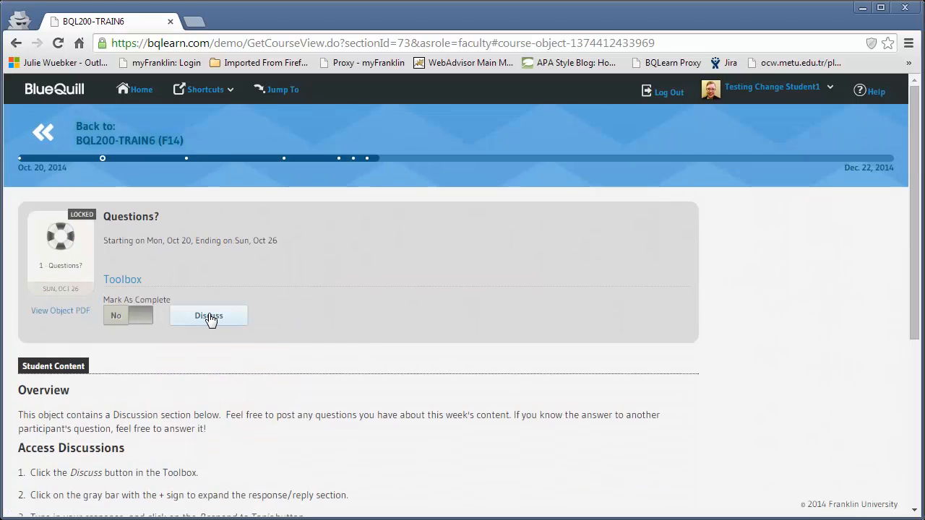
- Open the discussion and expand the posts under the "Questions?" topic to reach the response editor
left_click(209, 317)
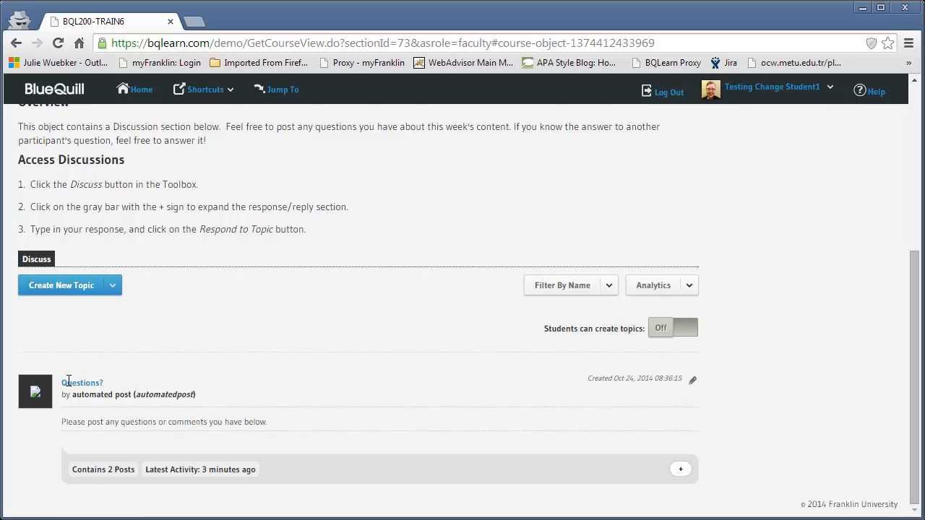
left_click(600, 474)
left_click_drag(913, 273, 909, 379)
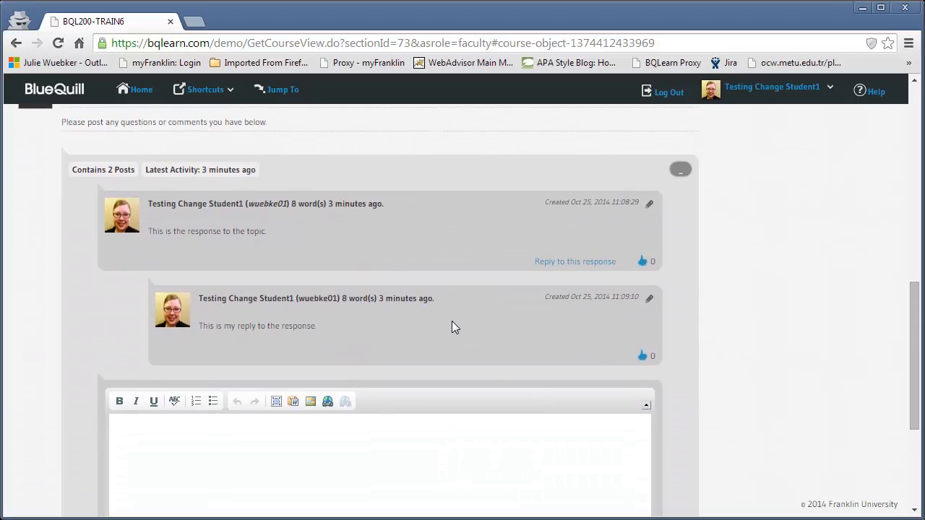
left_click_drag(915, 331, 914, 393)
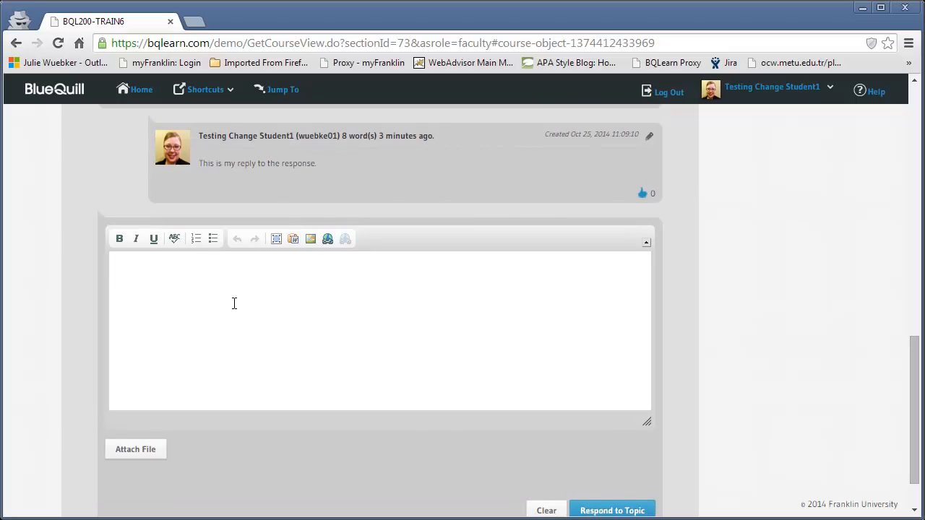
- Enter "This is my text" as the body of a new response to the topic
left_click(152, 303)
type("Tbhi is")
key("BackSpace")
key("BackSpace")
key("BackSpace")
key("BackSpace")
key("BackSpace")
key("BackSpace")
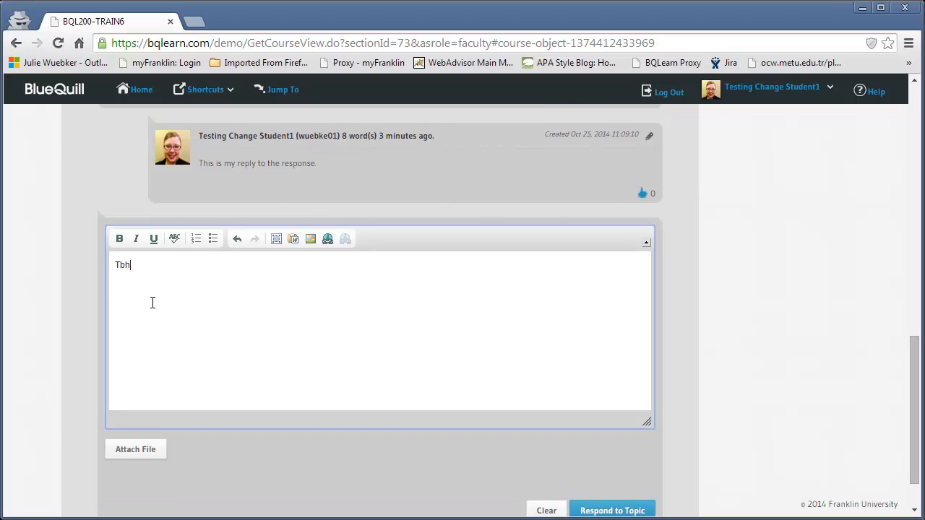
type("his is my text")
- Format the line "This is my text" as bold, italic and underlined
left_click_drag(180, 265, 101, 270)
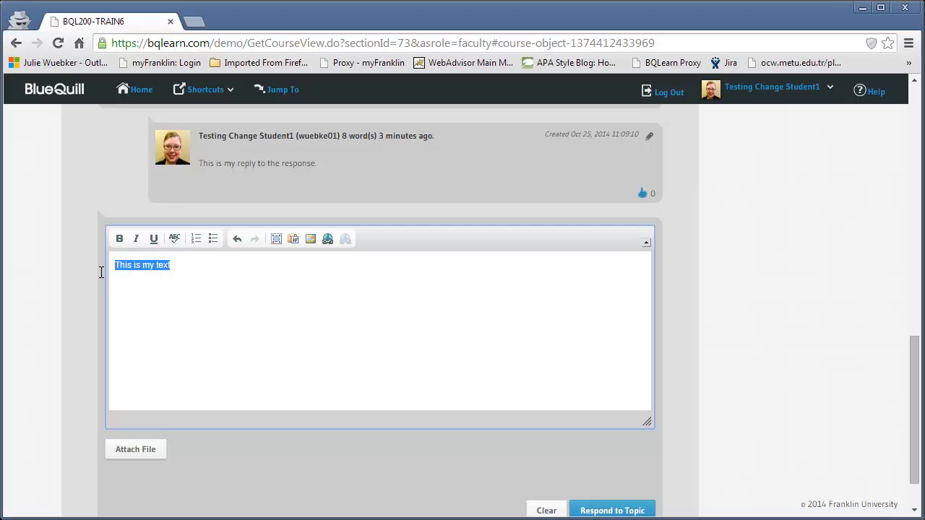
left_click(120, 241)
left_click(137, 240)
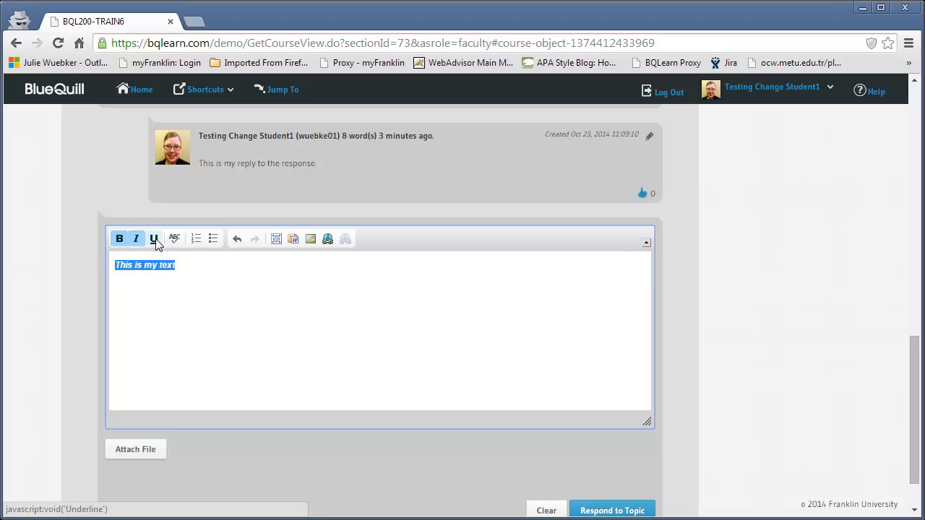
left_click(154, 242)
left_click(211, 289)
- Remove the underline, italic and bold formatting from "This is my text"
left_click_drag(190, 269, 95, 249)
left_click(153, 242)
left_click(136, 239)
left_click(120, 239)
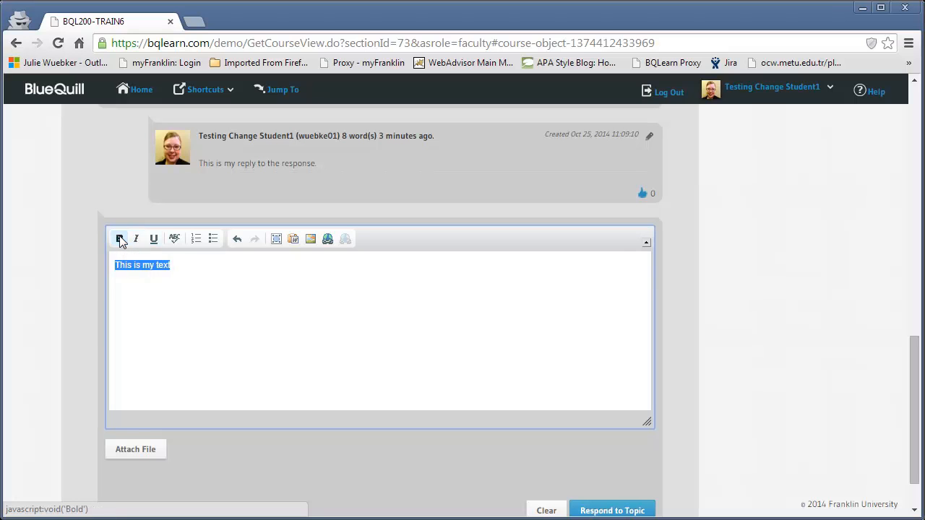
- Add a numbered list below the text with the items "This is one", "This is two" and "This is three"
left_click(201, 267)
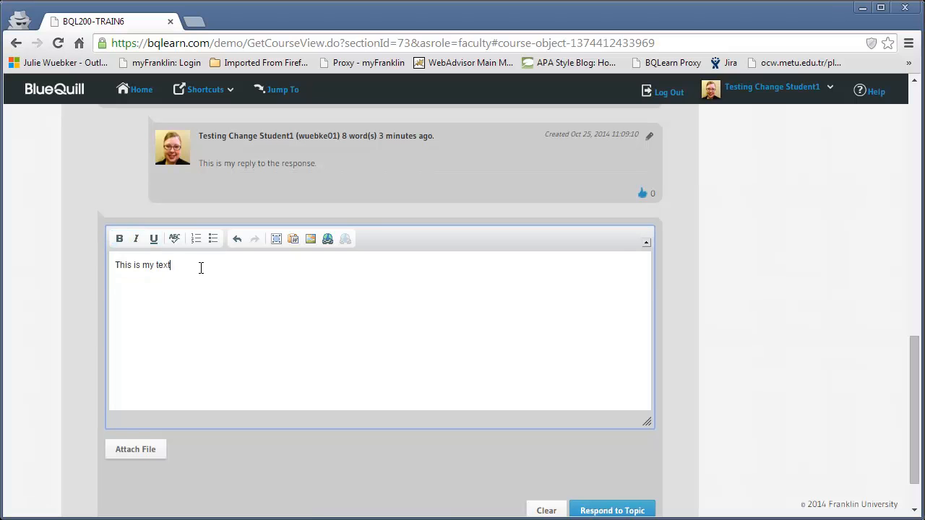
key("Return")
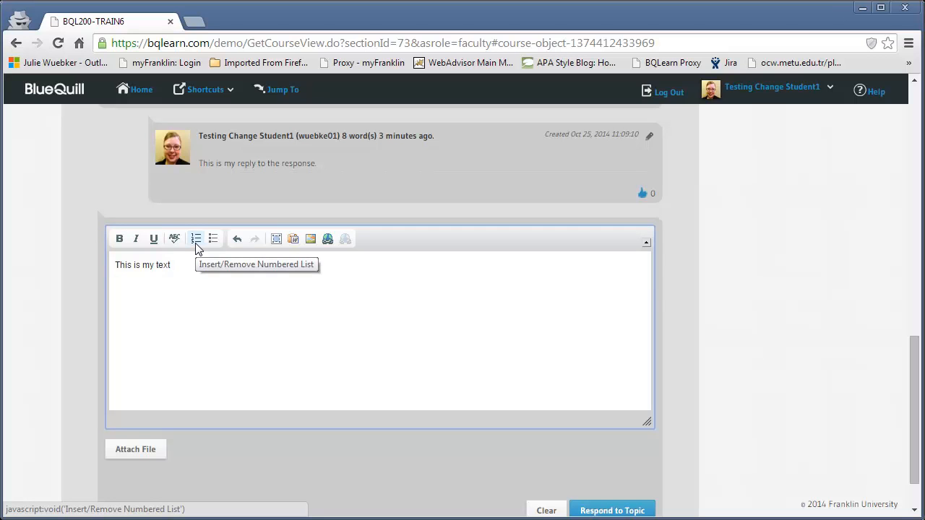
left_click(197, 240)
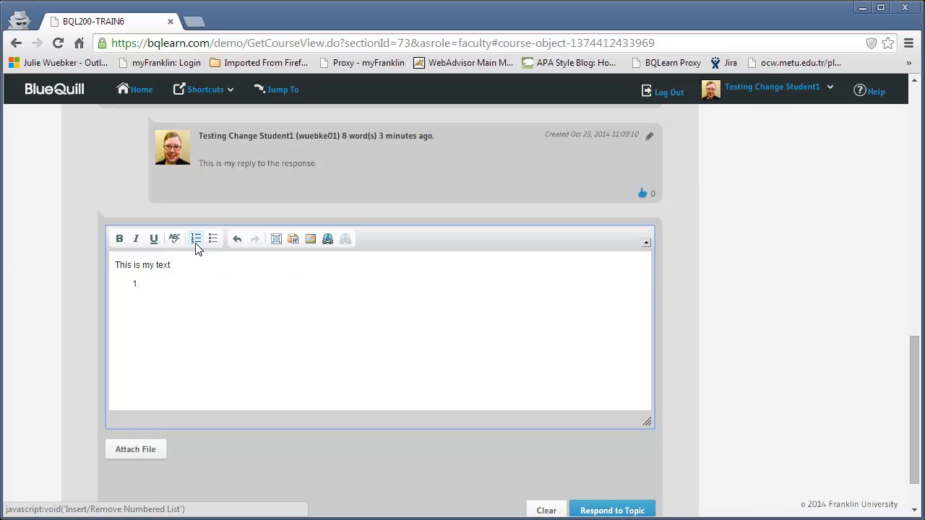
type("This is one")
key("Return")
type("This is two")
key("Return")
type("This is")
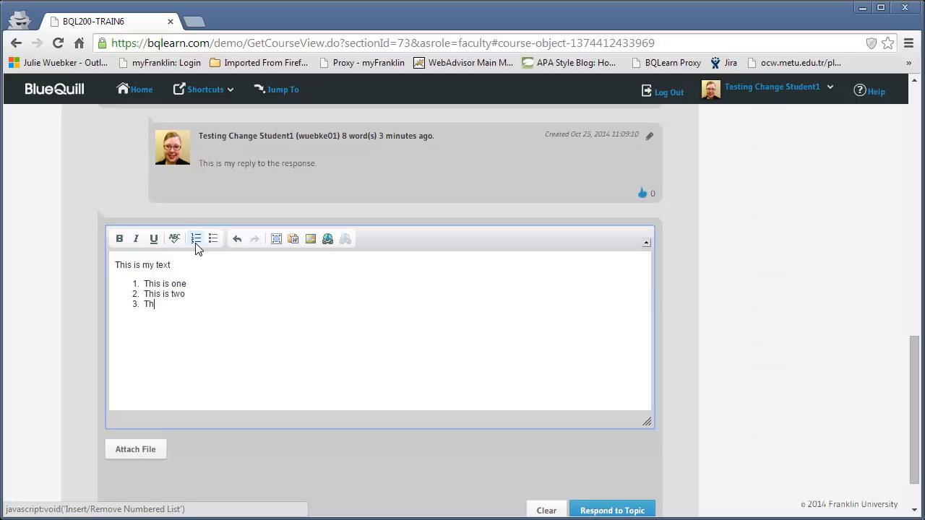
type(" three")
key("Return")
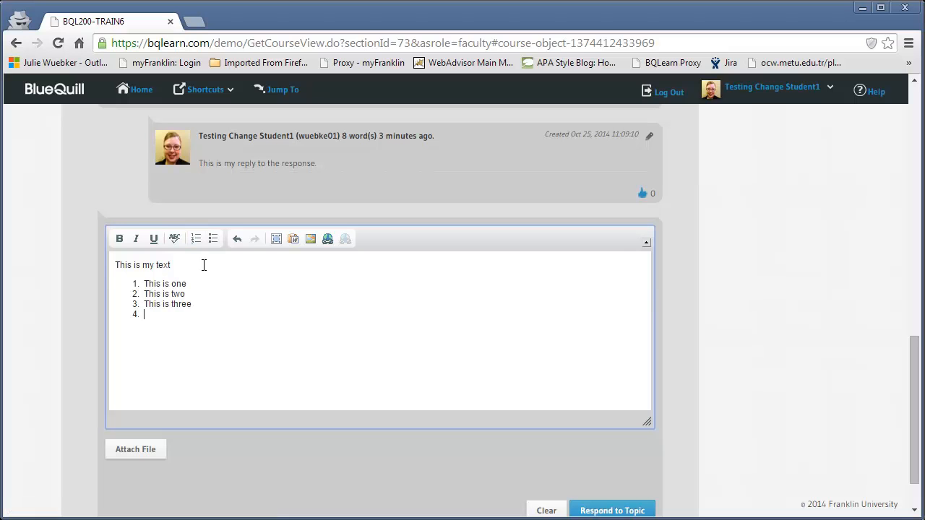
- Add a bulleted list above "This is my text" with two items reading "This is a bullet"
left_click(114, 264)
key("Return")
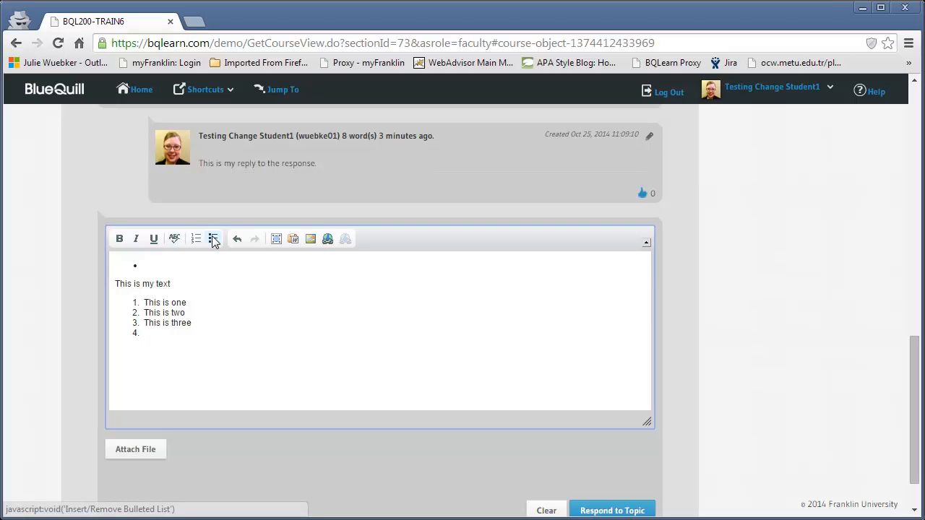
type("This is a bullet")
key("Return")
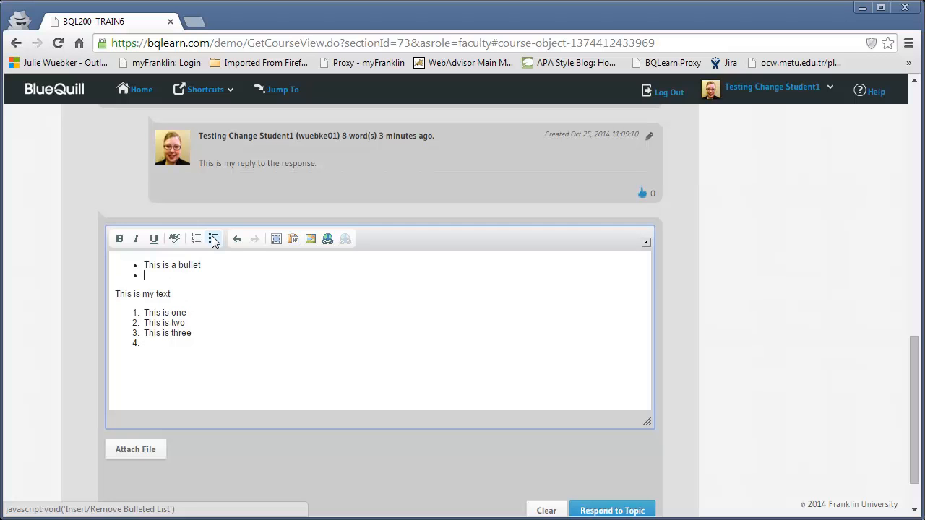
type("This is a bullet")
key("Return")
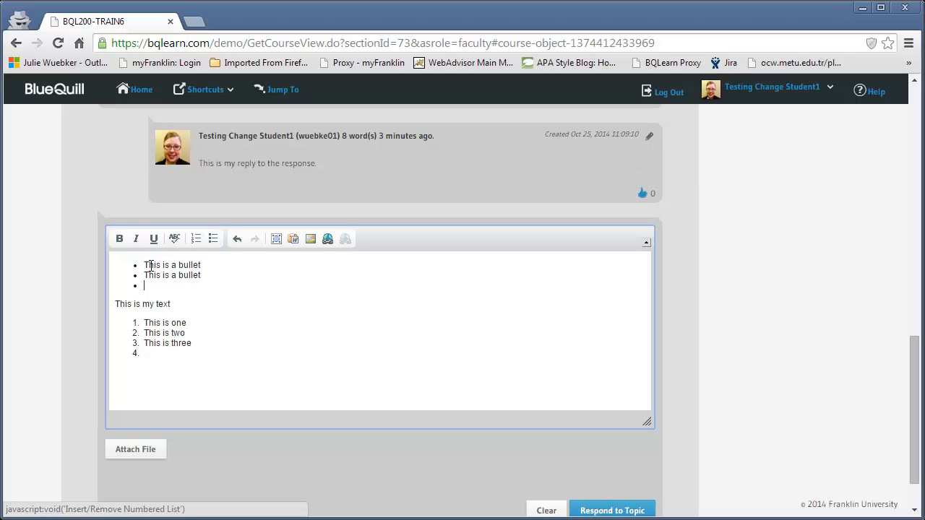
- Delete the bulleted list above "This is my text", leaving an empty line in its place
left_click_drag(172, 287, 109, 258)
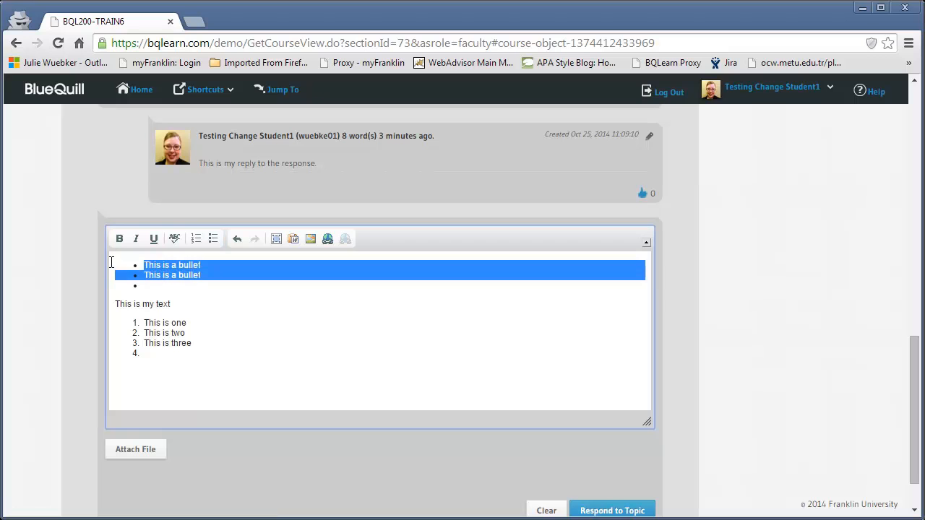
key("BackSpace")
key("Return")
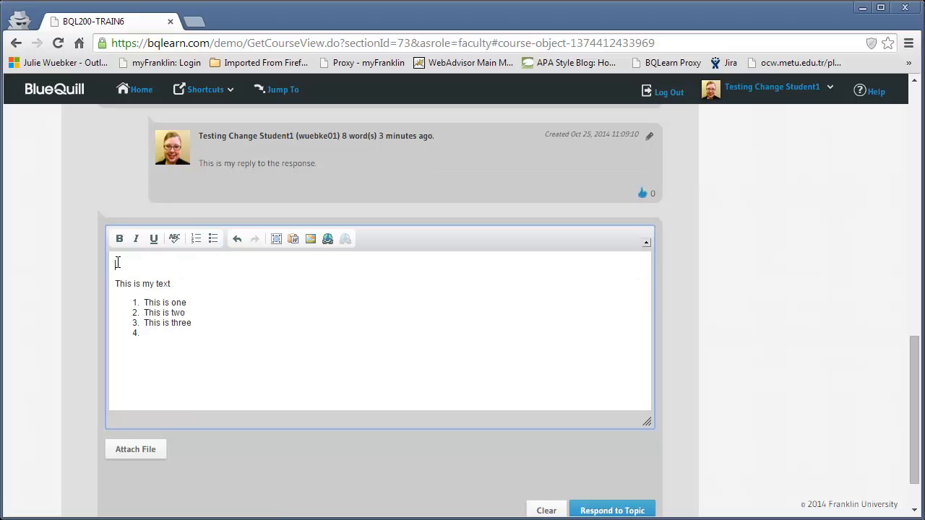
- Upload 01_accessgradegride.png from the Pictures library to the server and insert it above the response text
left_click(310, 239)
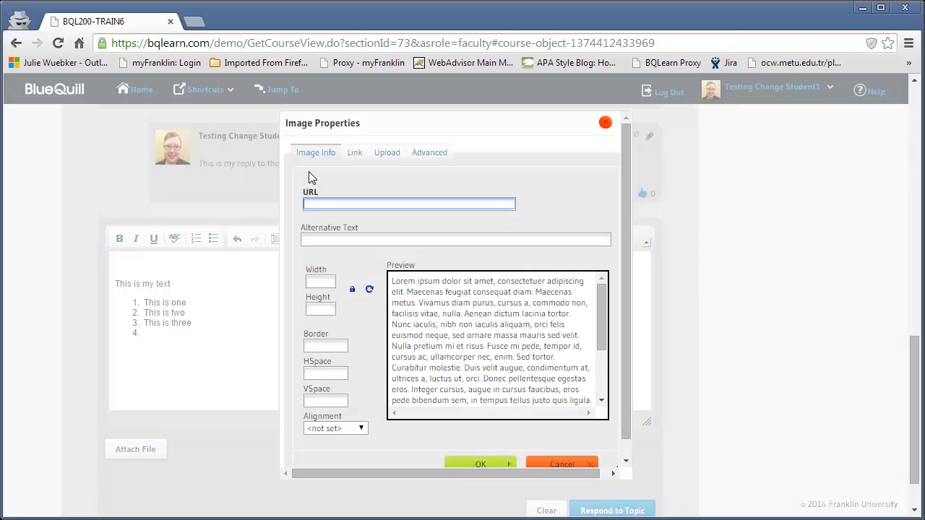
left_click(389, 156)
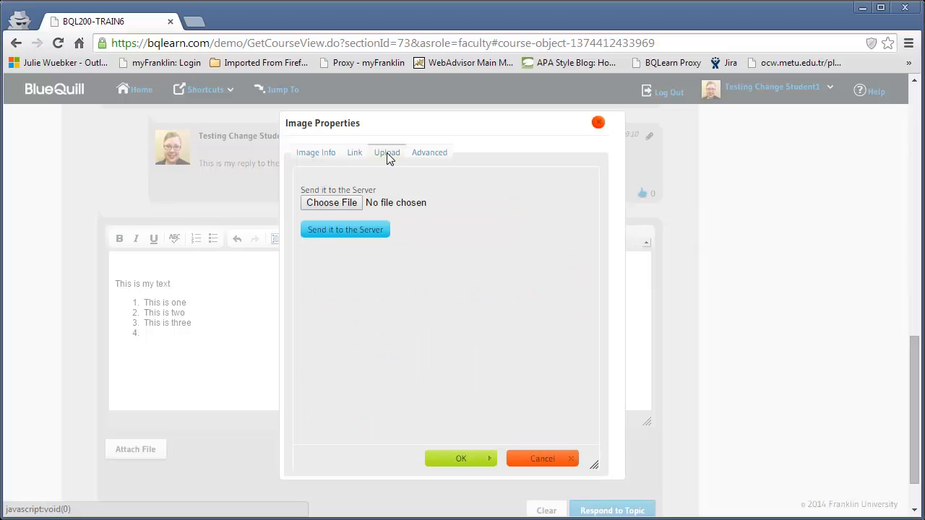
left_click(330, 203)
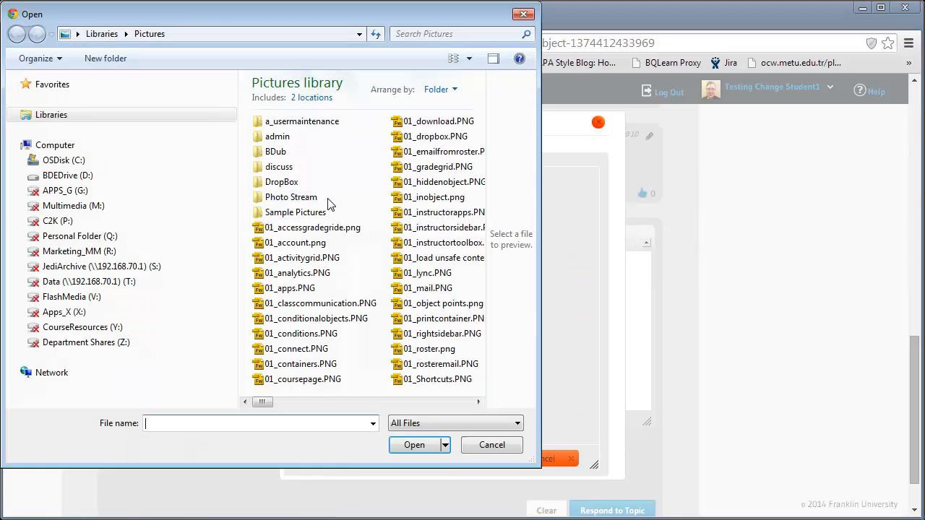
left_click(302, 230)
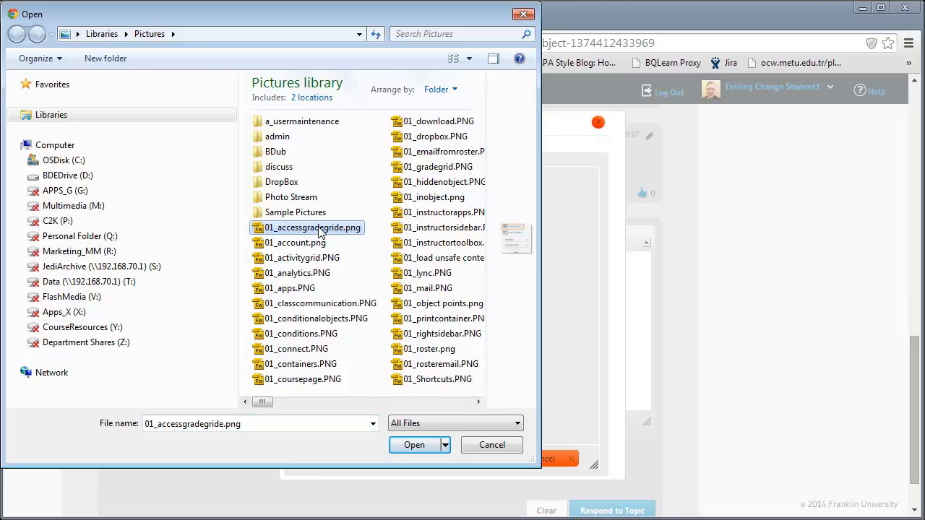
left_click(414, 445)
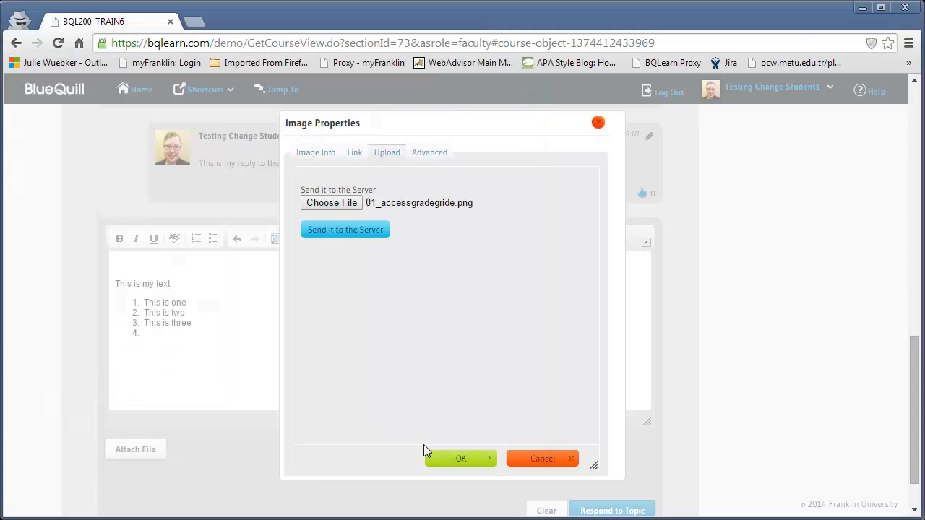
left_click(352, 235)
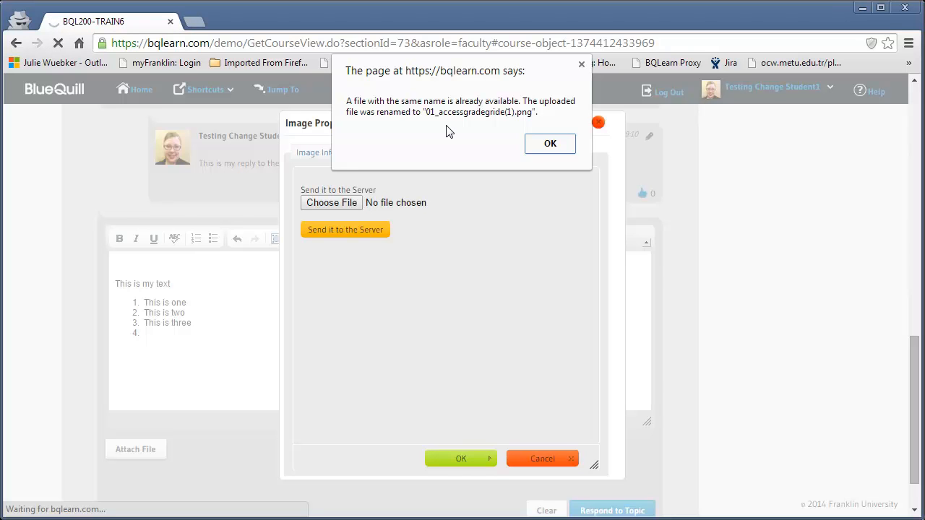
left_click(541, 144)
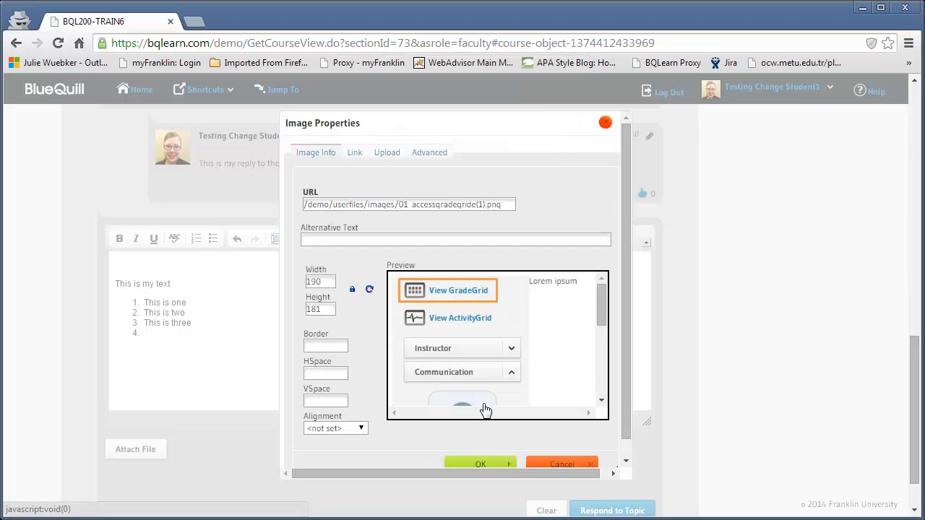
left_click(481, 464)
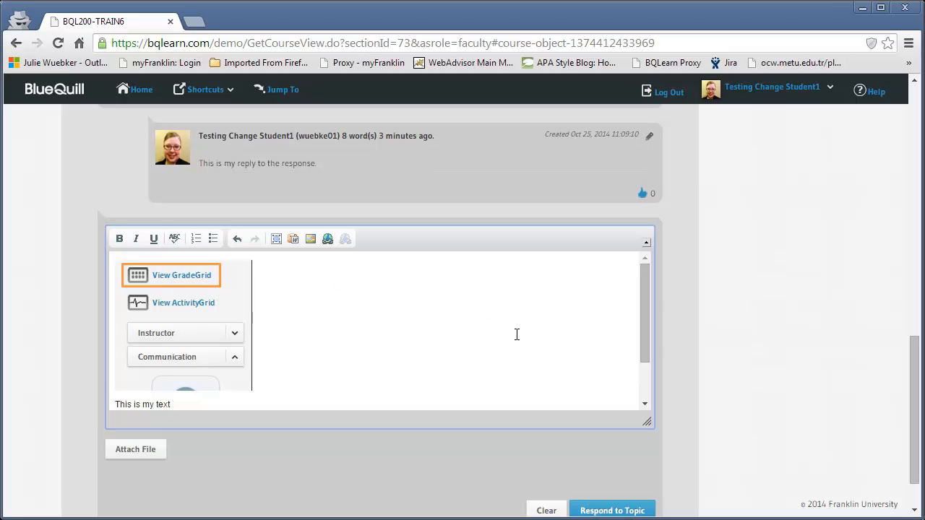
- Set the inserted image's width to 20 in its image properties
left_click(181, 309)
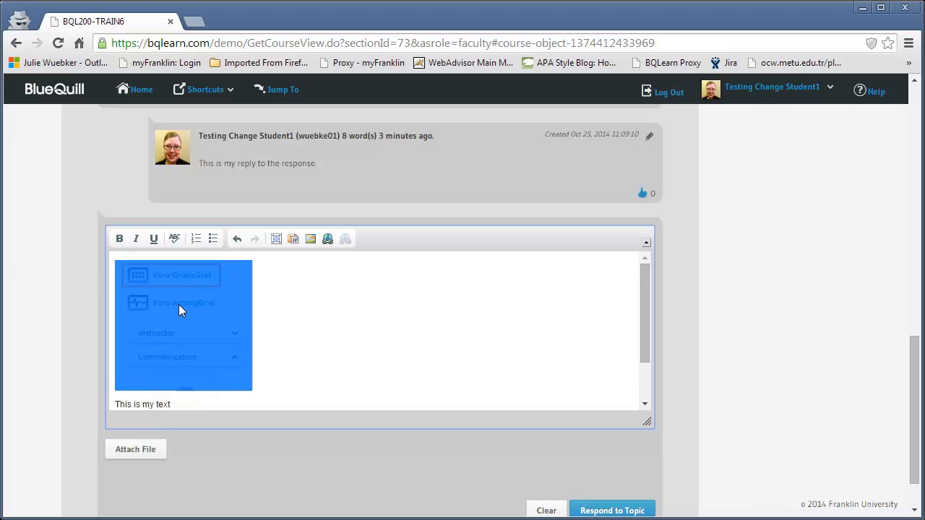
left_click(310, 239)
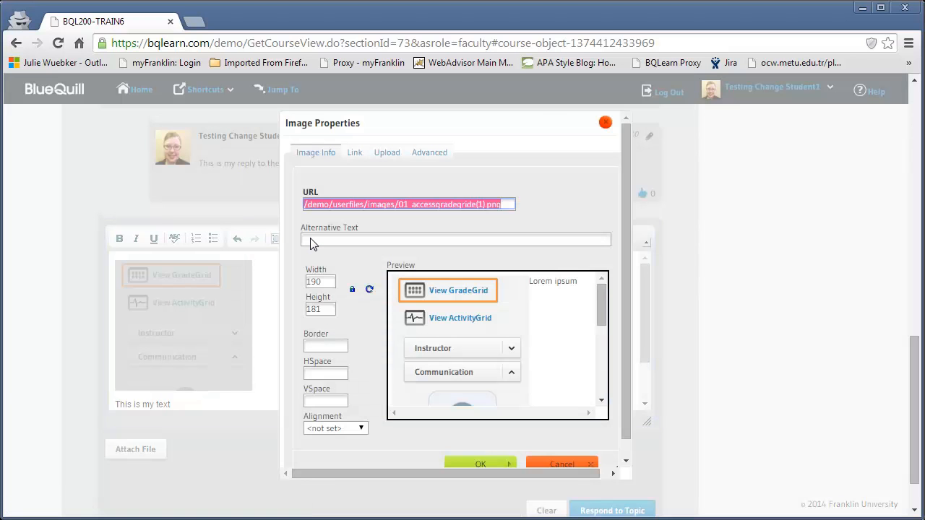
double_click(325, 282)
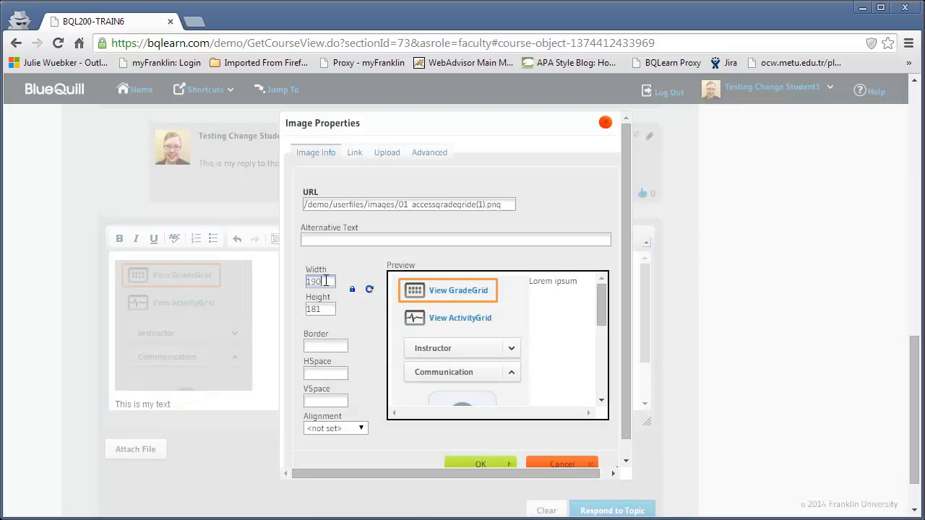
left_click_drag(325, 281, 297, 289)
type("20")
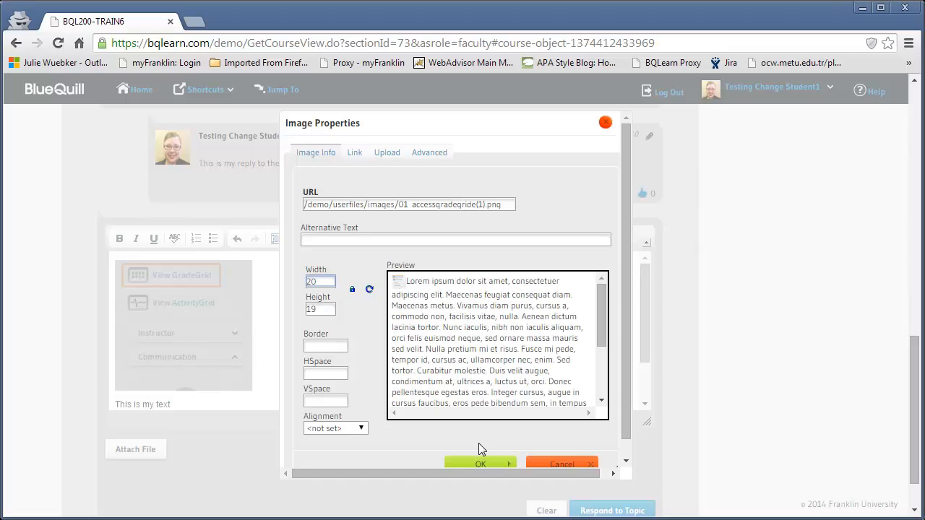
left_click(482, 464)
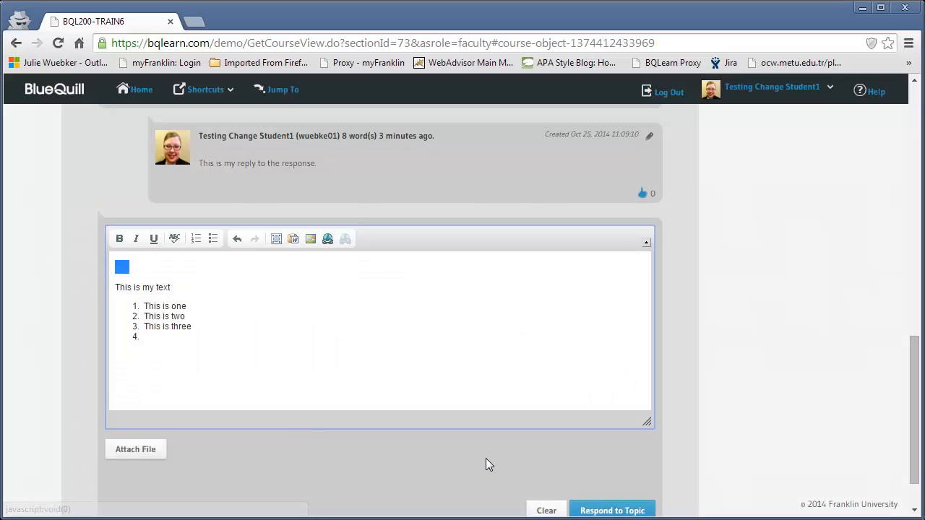
- Delete the image and clear all remaining text from the response editor
left_click(275, 324)
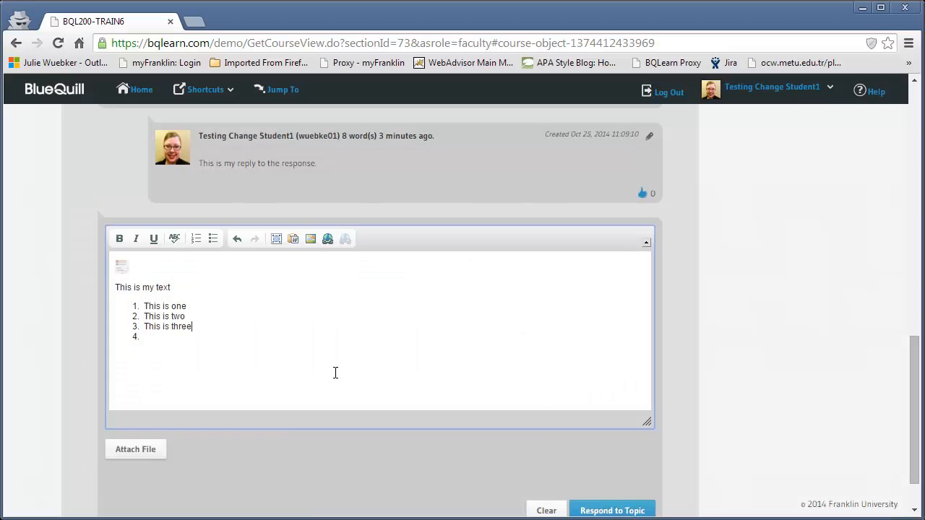
left_click(184, 266)
key("BackSpace")
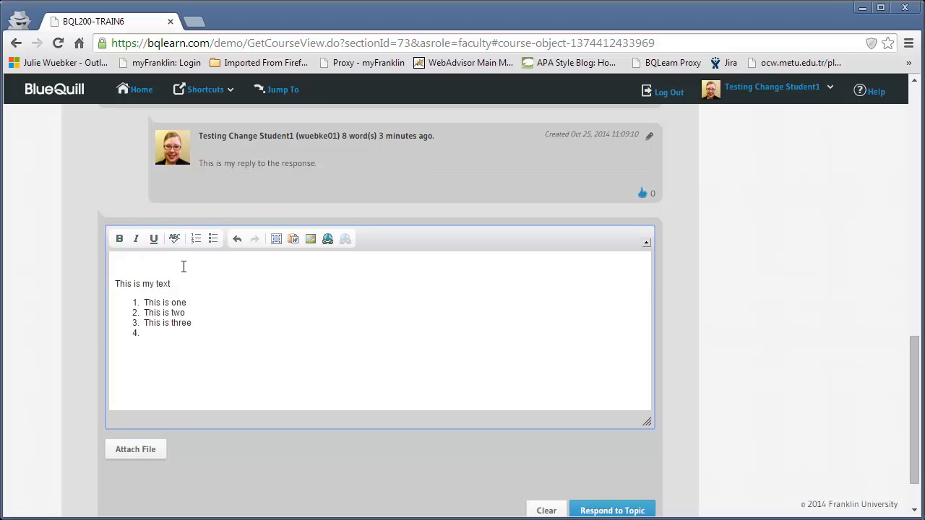
left_click(279, 241)
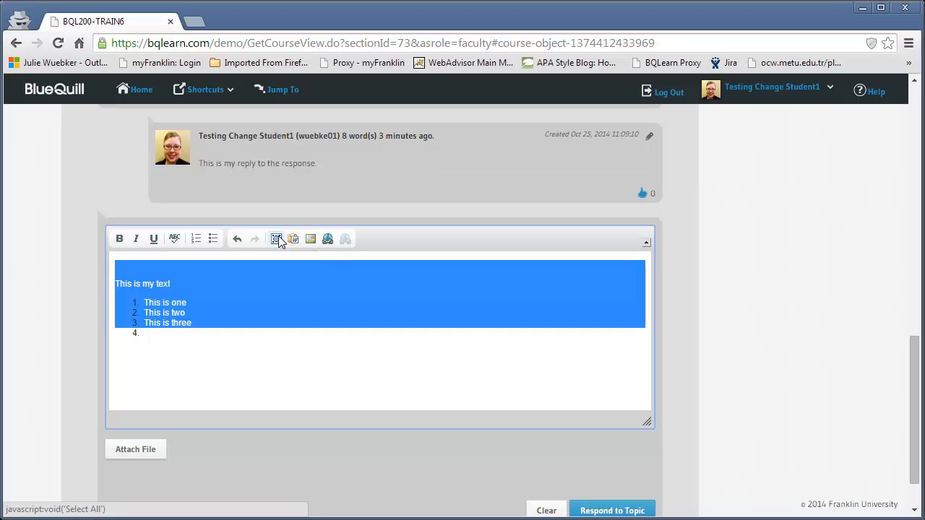
key("Delete")
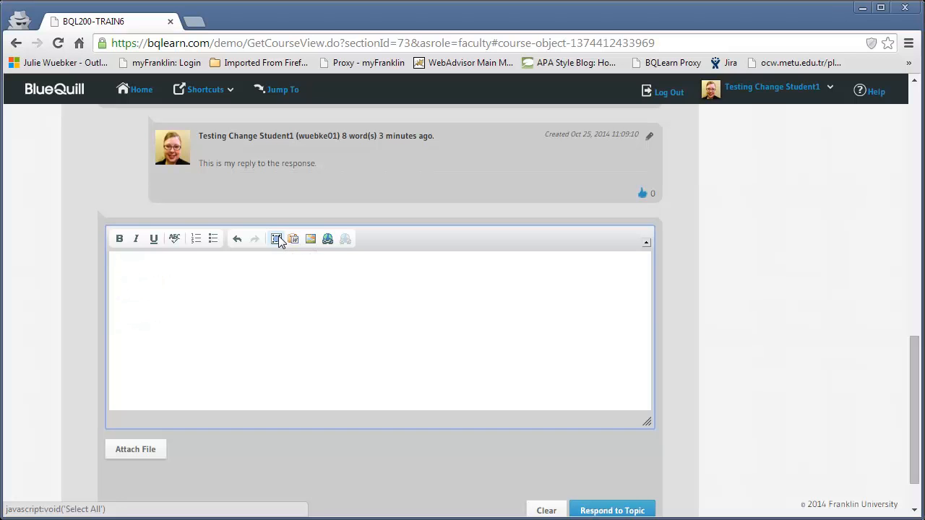
left_click(327, 239)
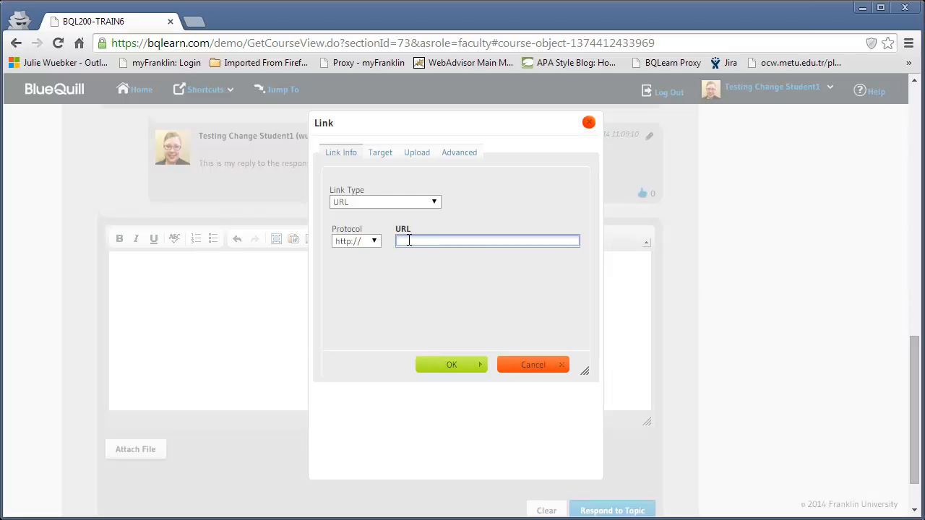
type("google.com")
left_click(381, 153)
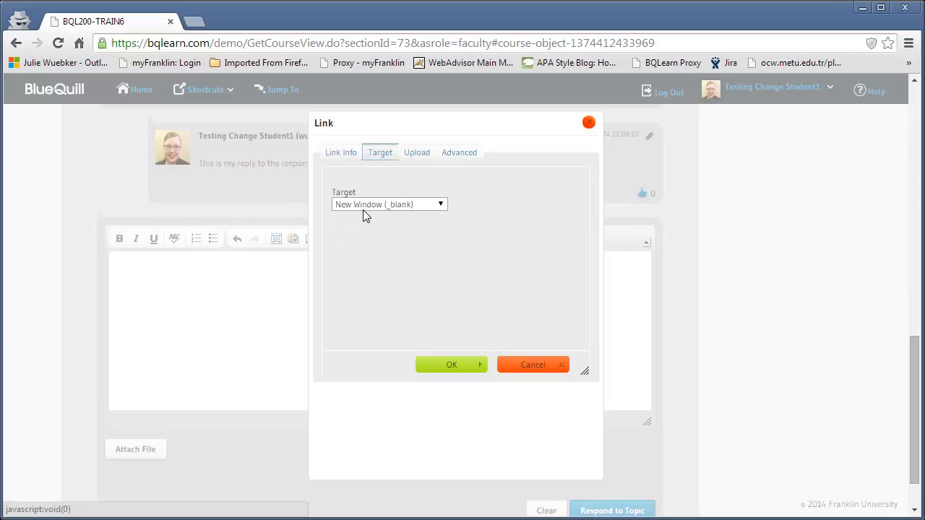
left_click(454, 365)
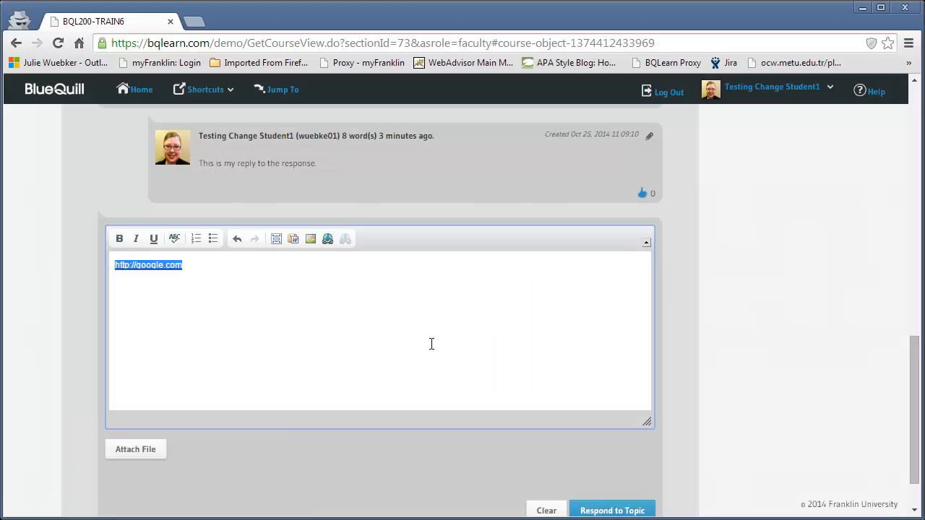
left_click(431, 344)
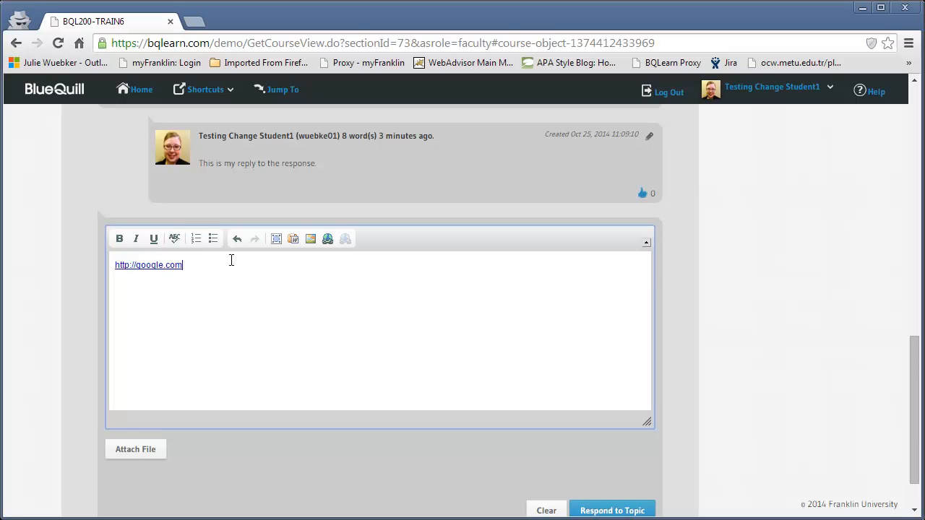
- Open the response editor's Paste from Word dialog, and switch to Word with the cursor on the empty line below the document's last image
left_click(294, 239)
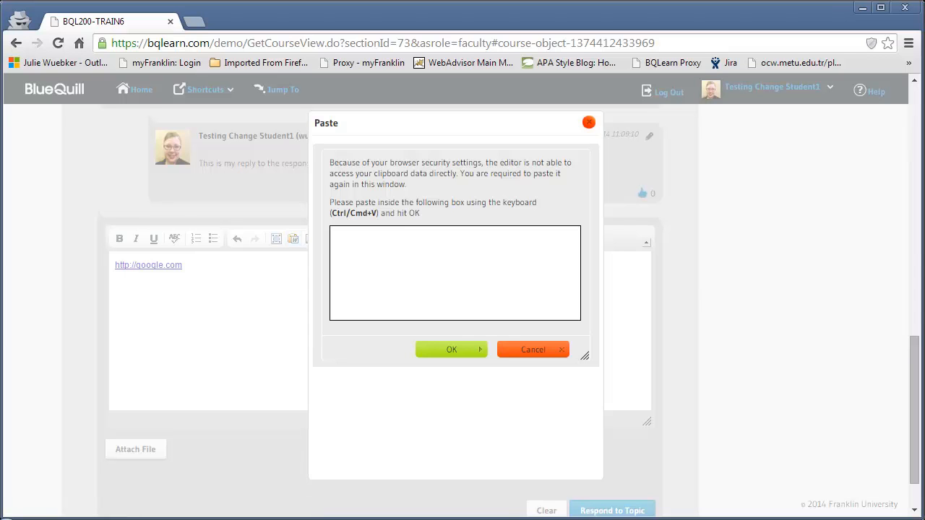
mouse_move(224, 518)
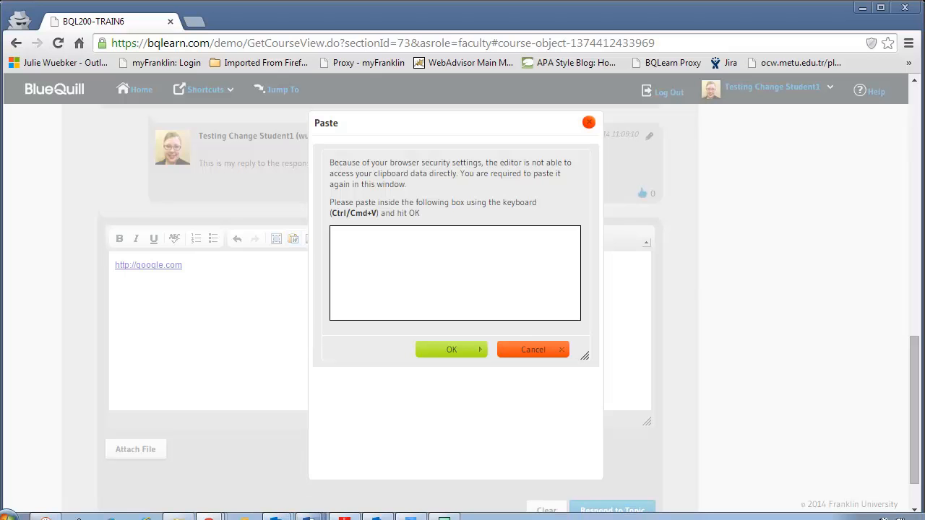
mouse_move(308, 518)
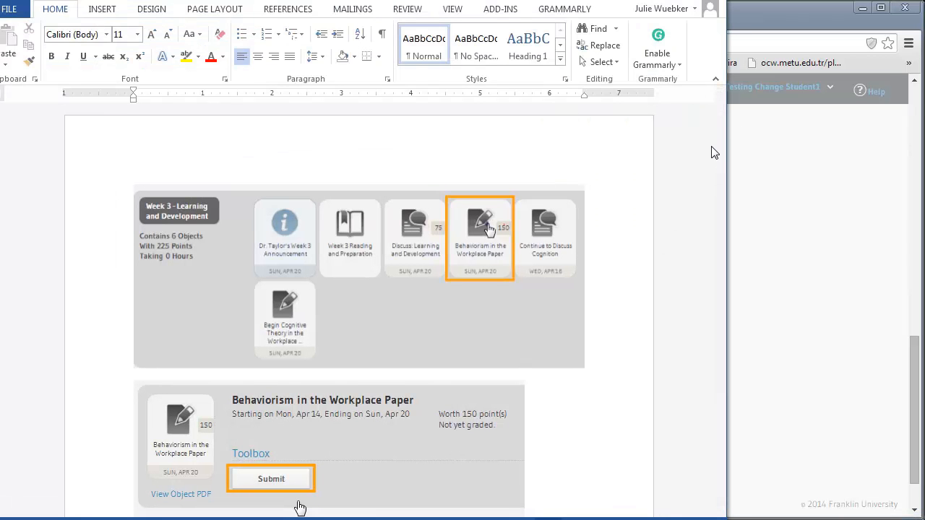
left_click_drag(719, 149, 720, 473)
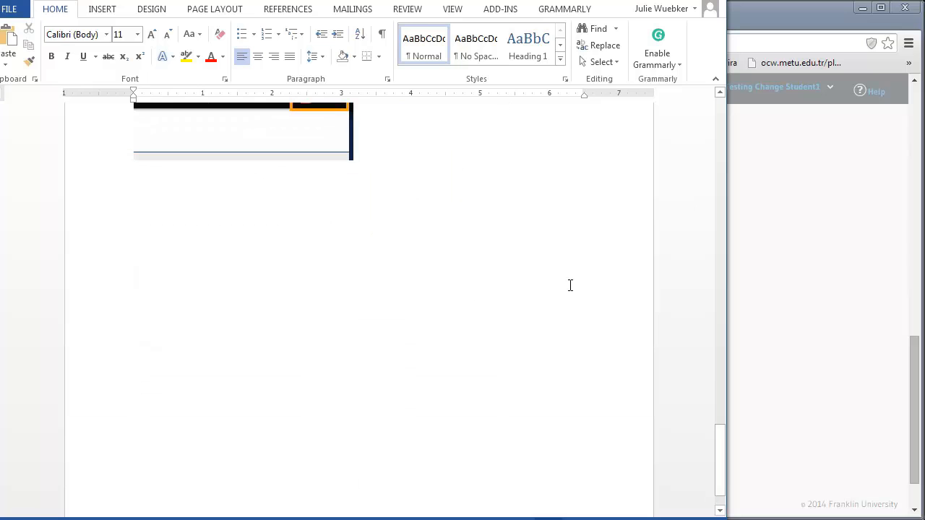
left_click(489, 166)
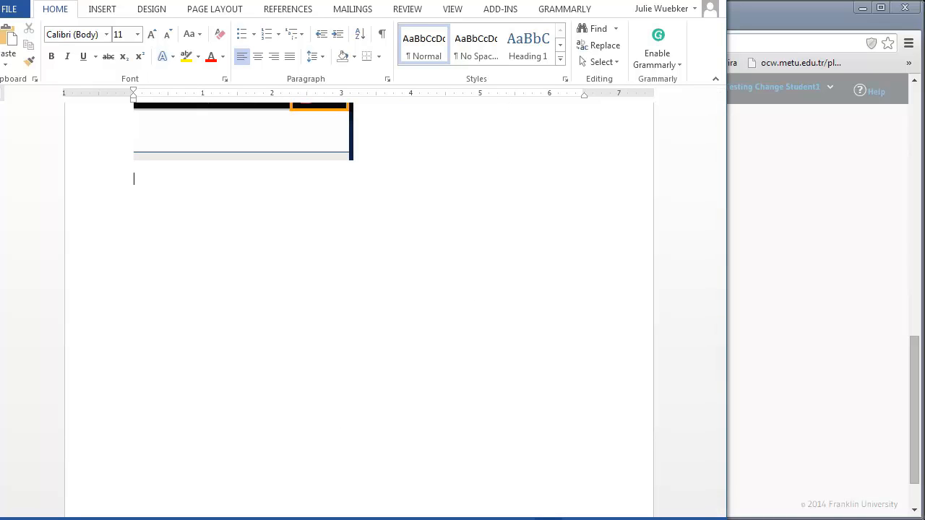
- Write two lines below the last image: "This is my content from Word" and "This is some simple formatting."
type("This")
type(" is my content ")
type("from Wor")
type("d")
type("Thi si")
key("BackSpace")
key("BackSpace")
key("BackSpace")
type("s is s")
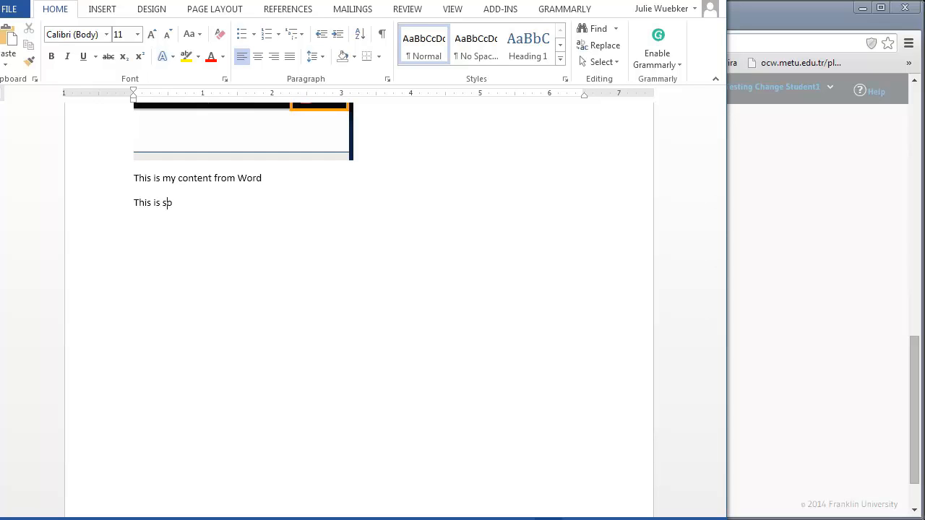
type("ome simple formatting.")
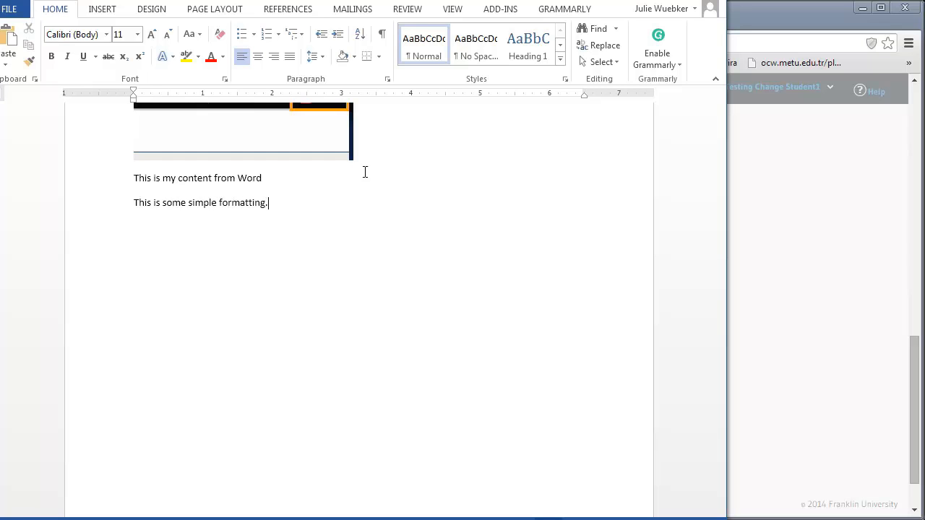
- Italicize "simple" in the second line, make "Word" bold in the first, and end the first line with a period
left_click_drag(218, 202, 188, 202)
left_click(68, 56)
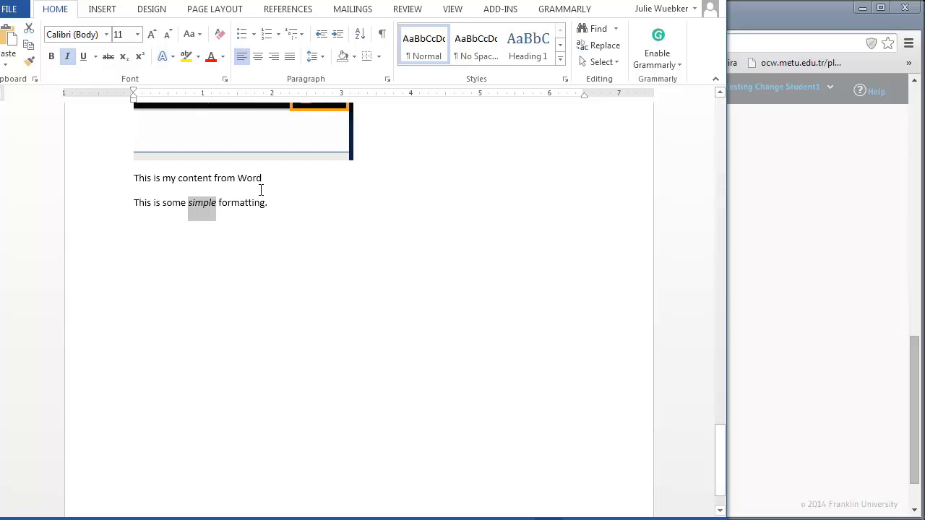
left_click_drag(263, 178, 239, 180)
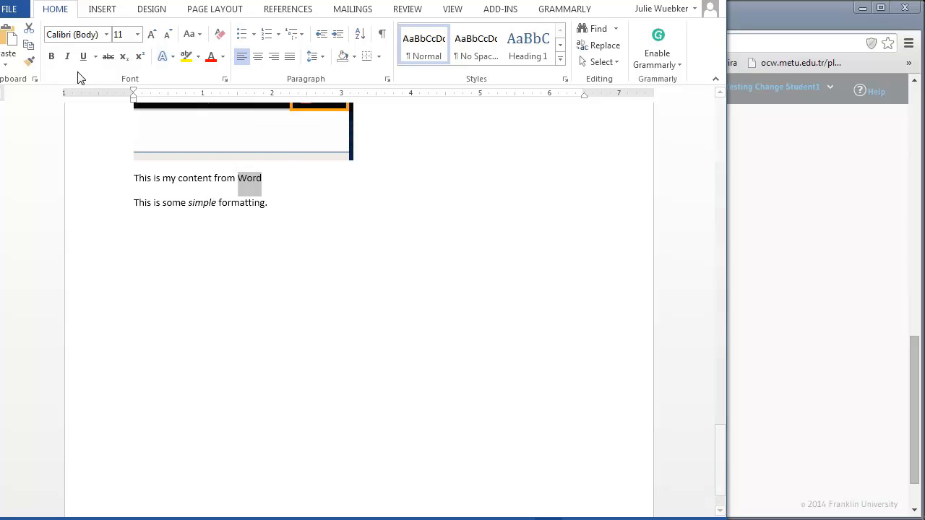
left_click(52, 57)
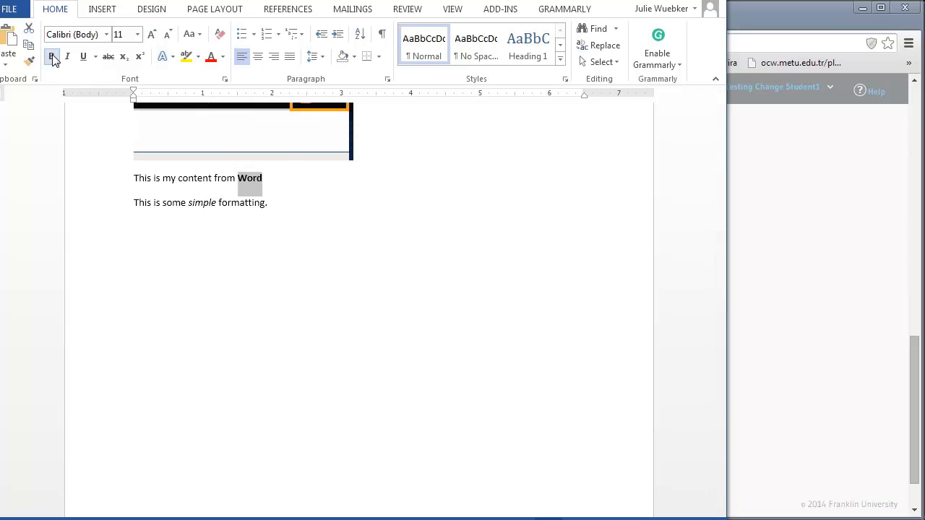
left_click(276, 177)
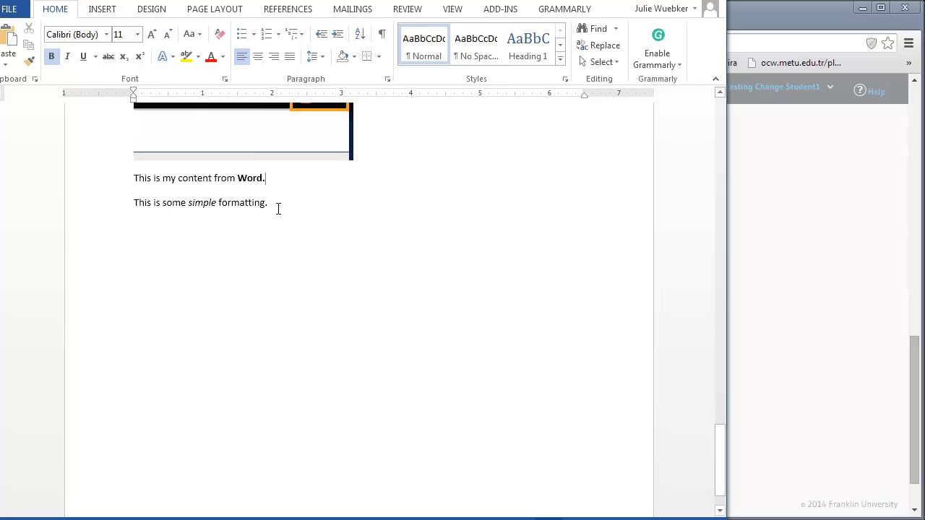
- Copy both formatted sentences below the last image to the clipboard
left_click_drag(277, 206, 125, 188)
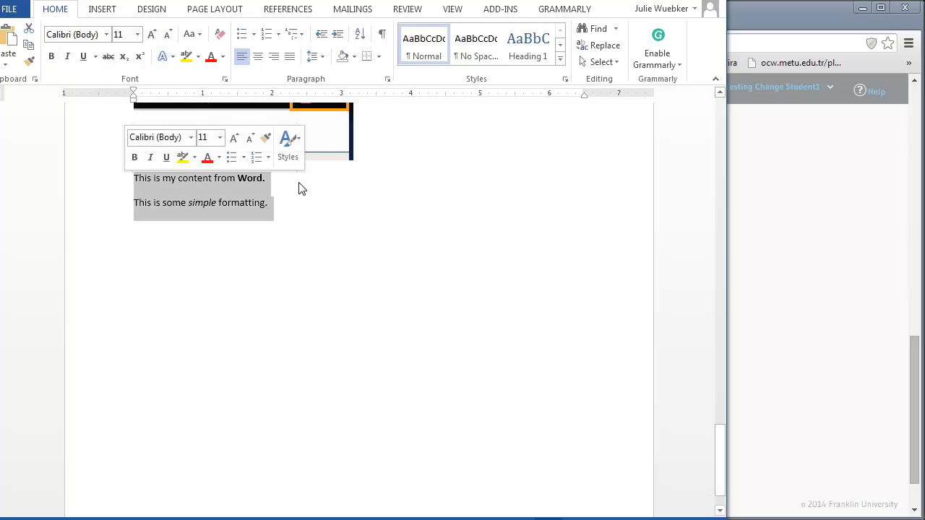
right_click(194, 200)
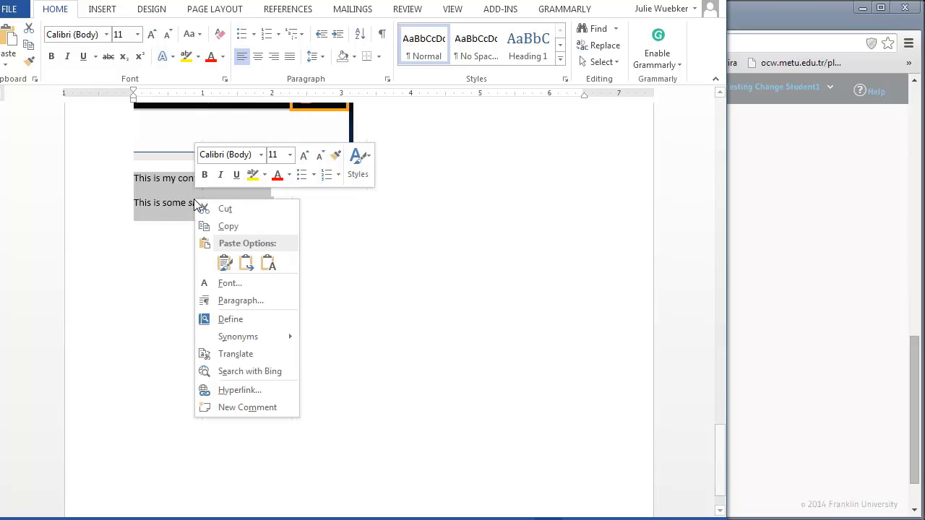
left_click(210, 209)
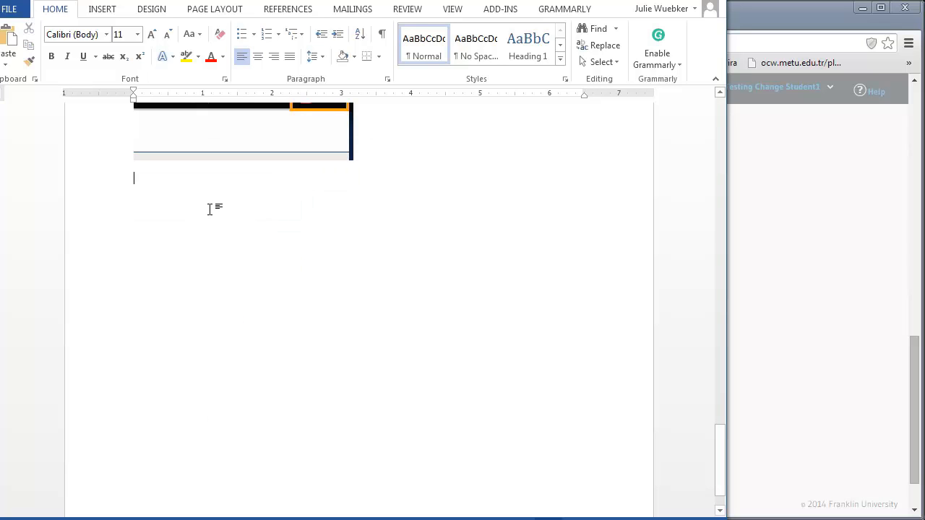
key("ctrl+z")
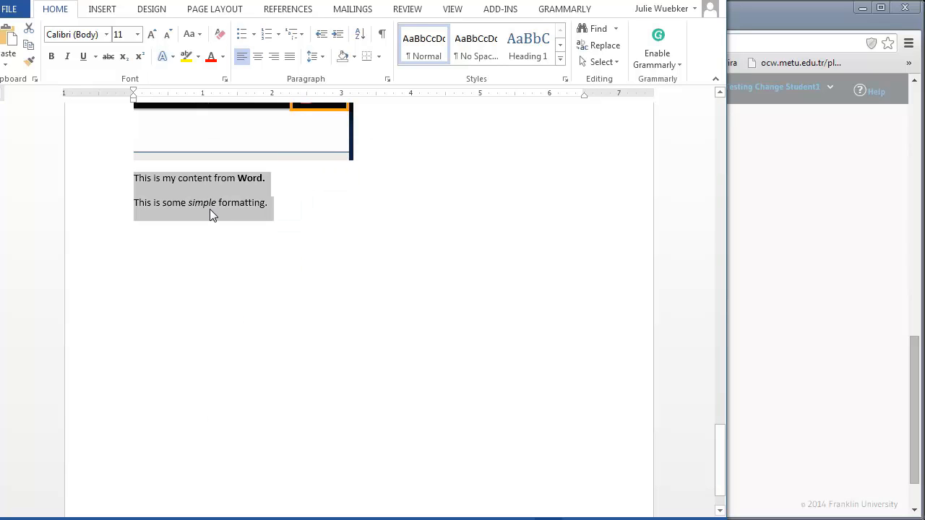
right_click(224, 189)
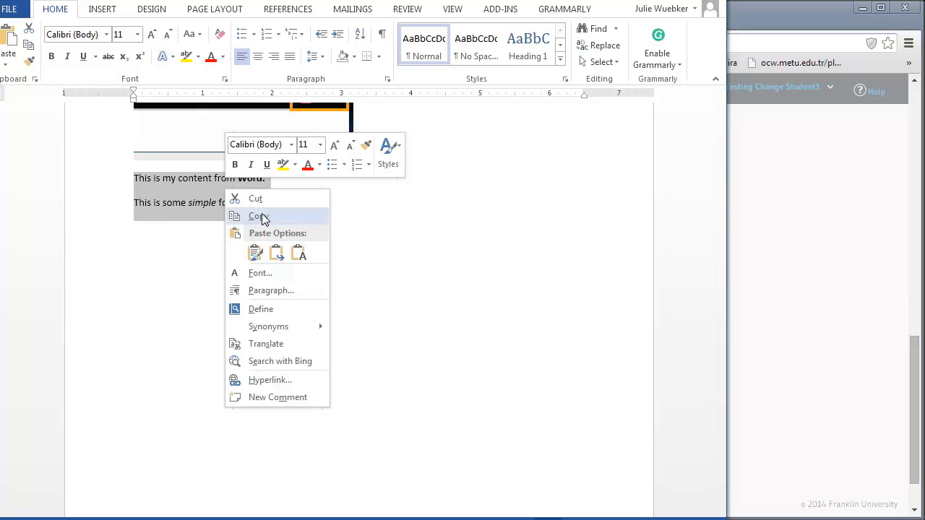
left_click(262, 219)
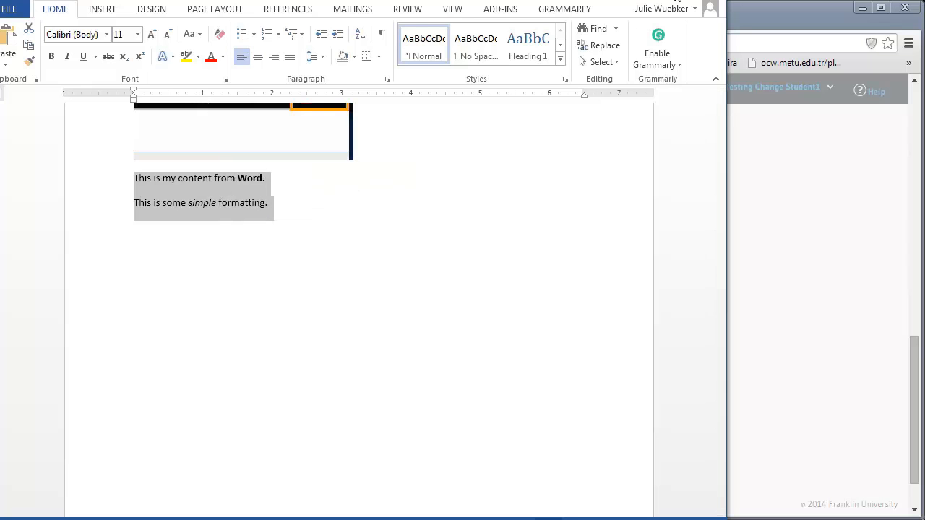
- Switch back to BlueQuill, paste the copied Word text into the response, and start it on a new line below the google.com link
left_click(676, 0)
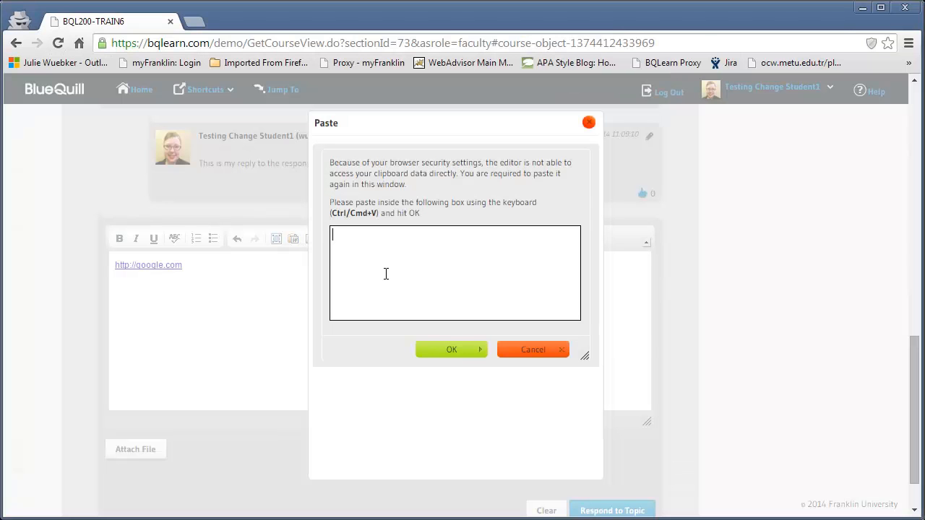
key("ctrl+v")
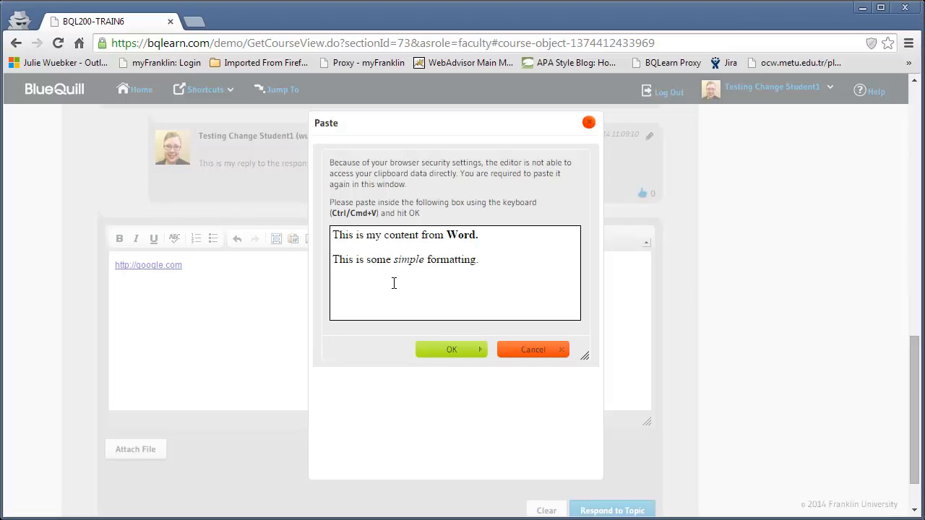
left_click(452, 349)
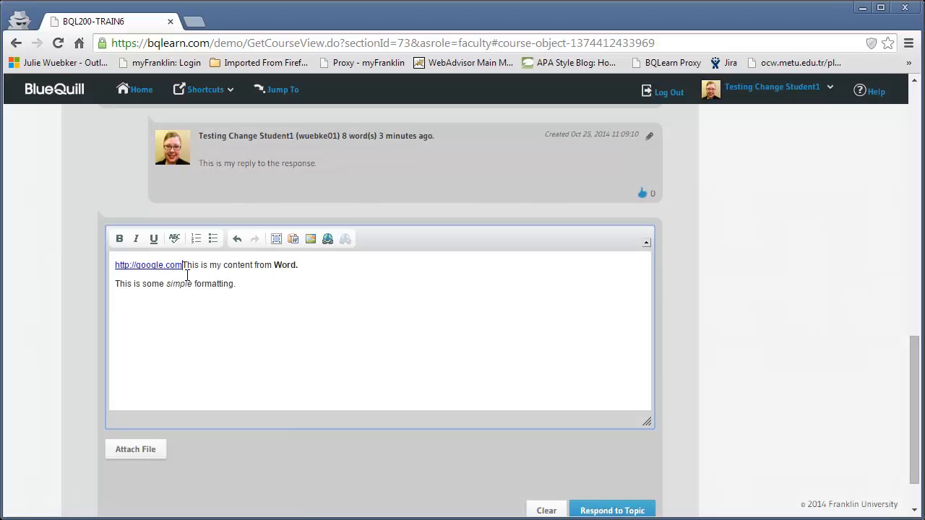
key("Return")
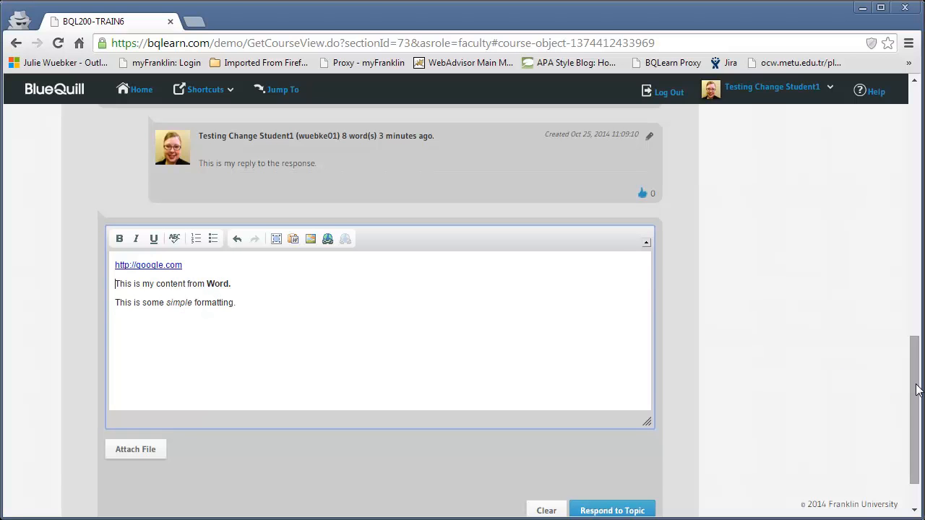
- Post the response to the topic and open a reply editor beneath the newly posted response
left_click_drag(915, 393, 917, 411)
left_click(636, 453)
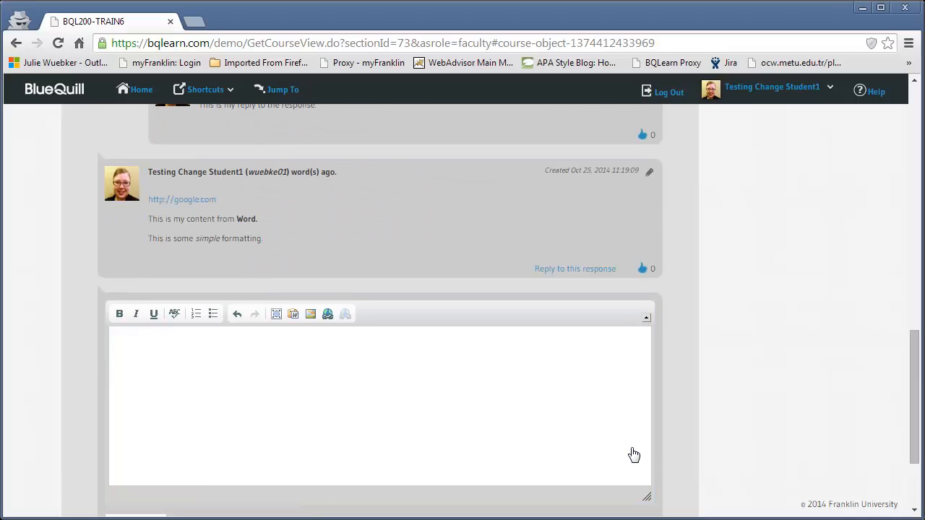
left_click(549, 271)
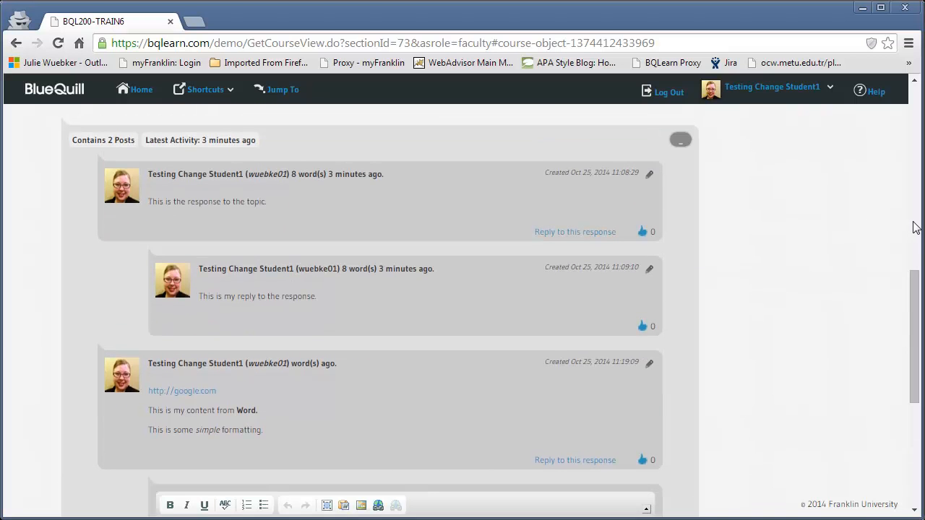
left_click_drag(919, 290, 915, 356)
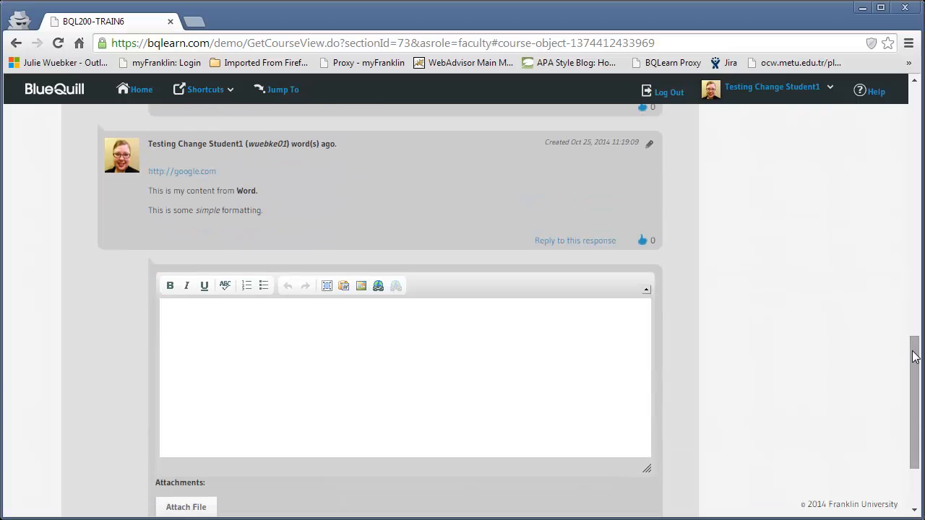